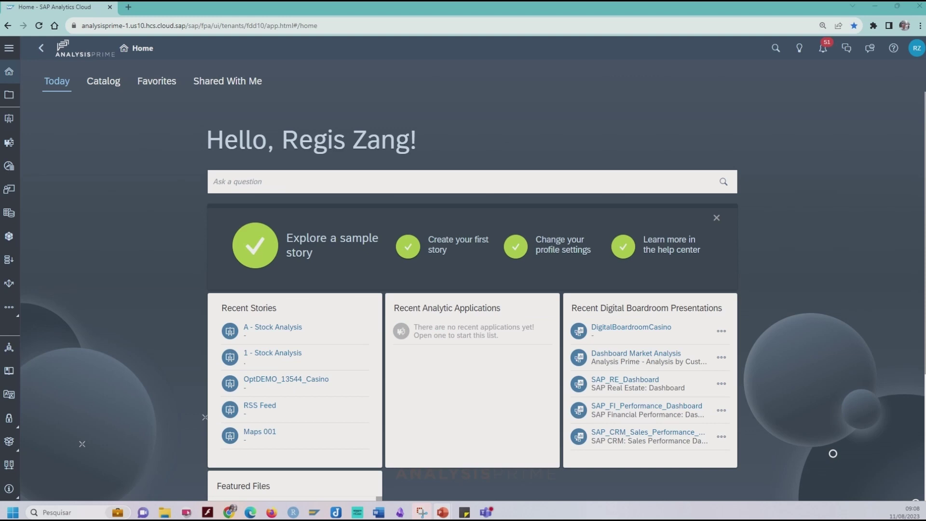
# - Open Data Analyzer and start an insight from the existing AP_TimeSeriesPassenger model
pyautogui.click(9, 167)
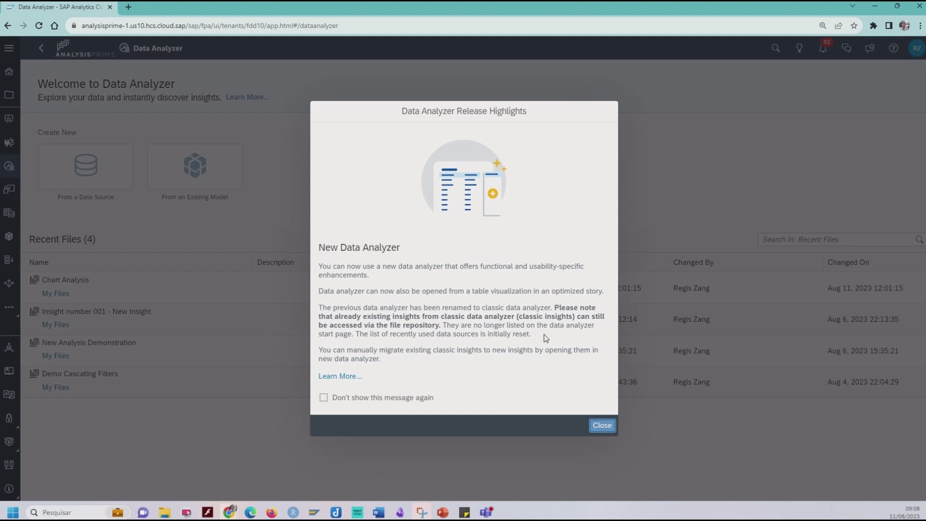
pyautogui.click(602, 425)
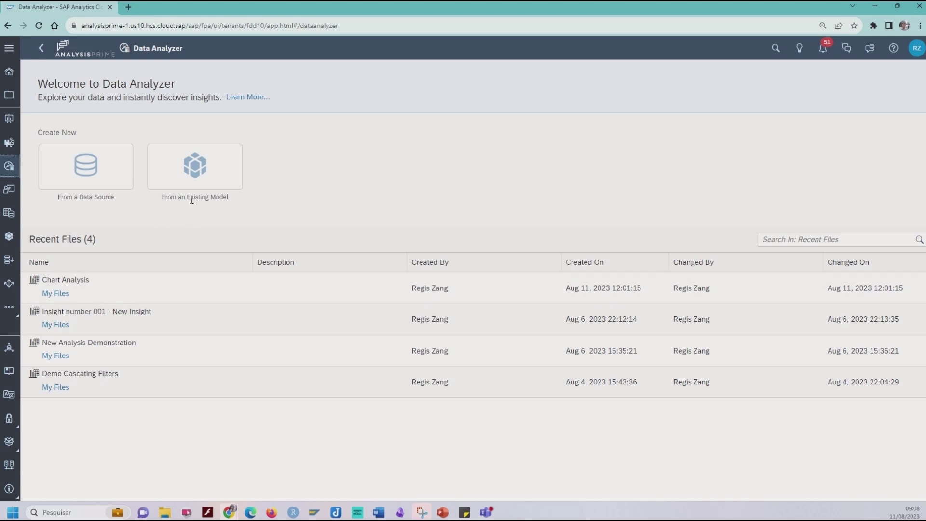
pyautogui.click(193, 175)
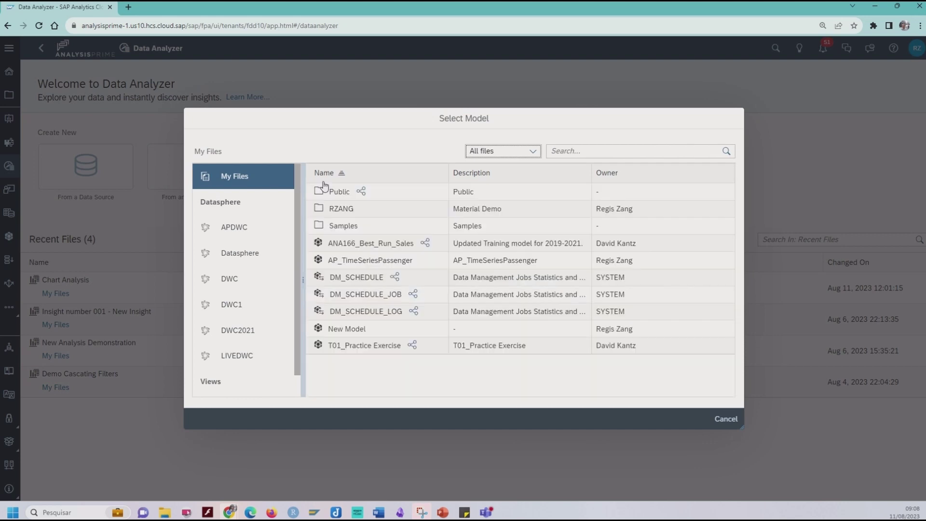
pyautogui.click(376, 256)
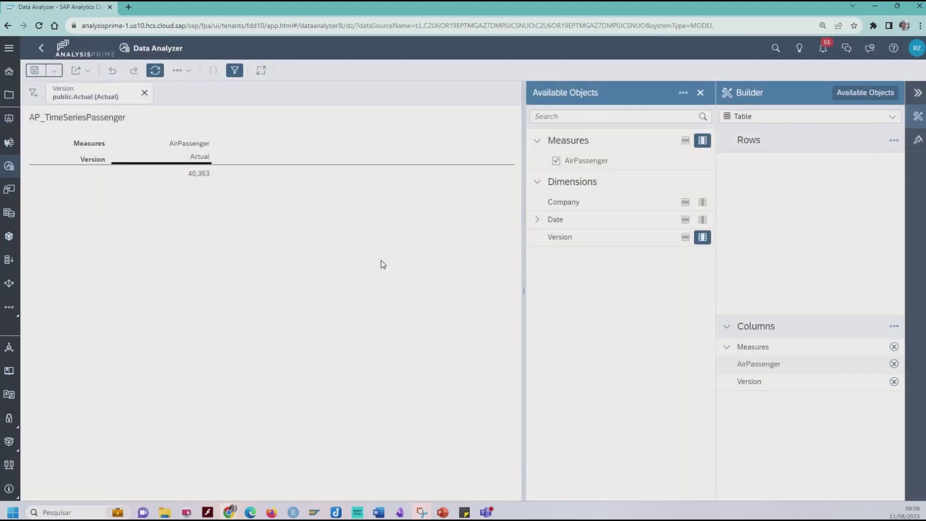
# - Put Date on the rows and drill it to Level 2, listing years 1949–1960
pyautogui.click(686, 220)
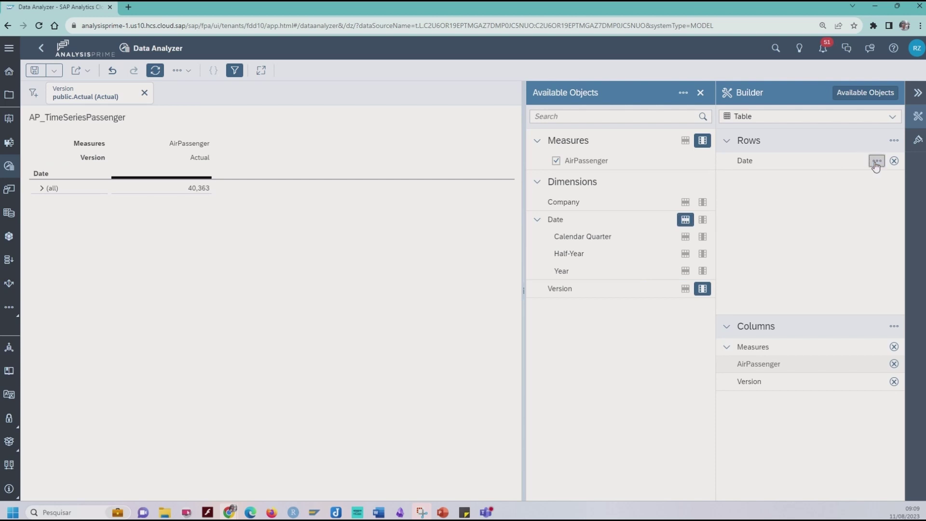
pyautogui.click(876, 161)
pyautogui.moveTo(815, 178)
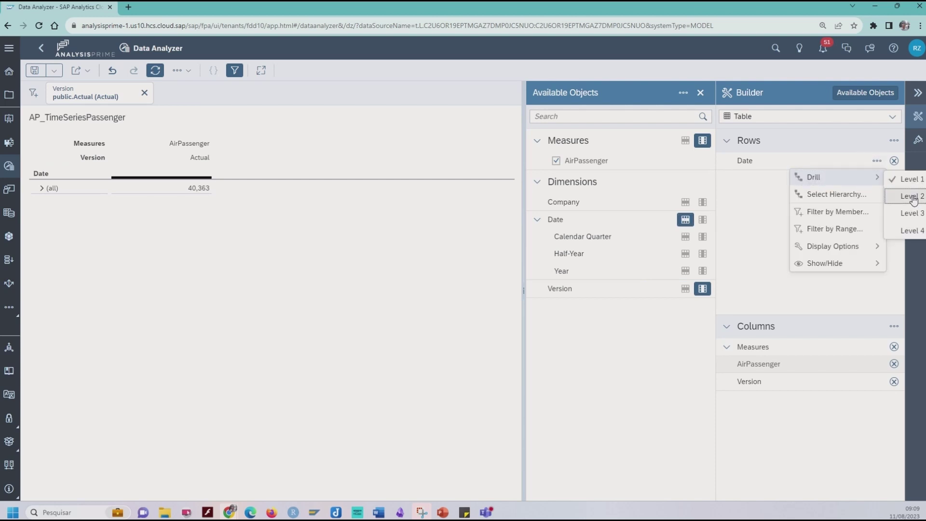
pyautogui.click(907, 198)
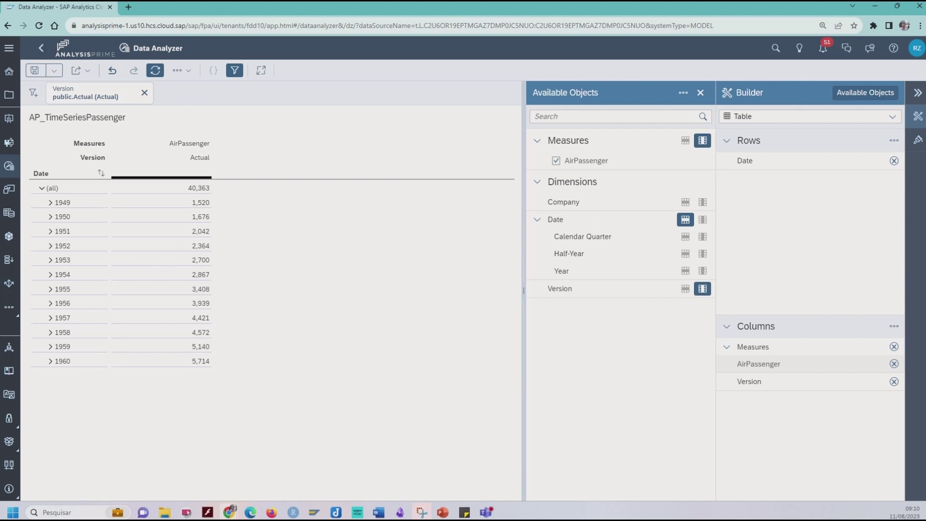
pyautogui.click(893, 117)
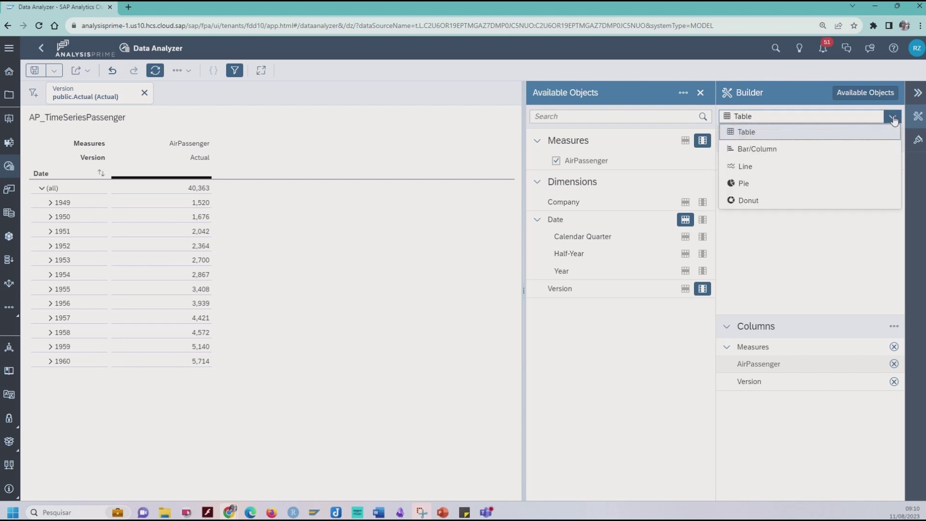
# - Make it a Bar/Column chart, try vertical orientation, then set it back to horizontal
pyautogui.click(854, 151)
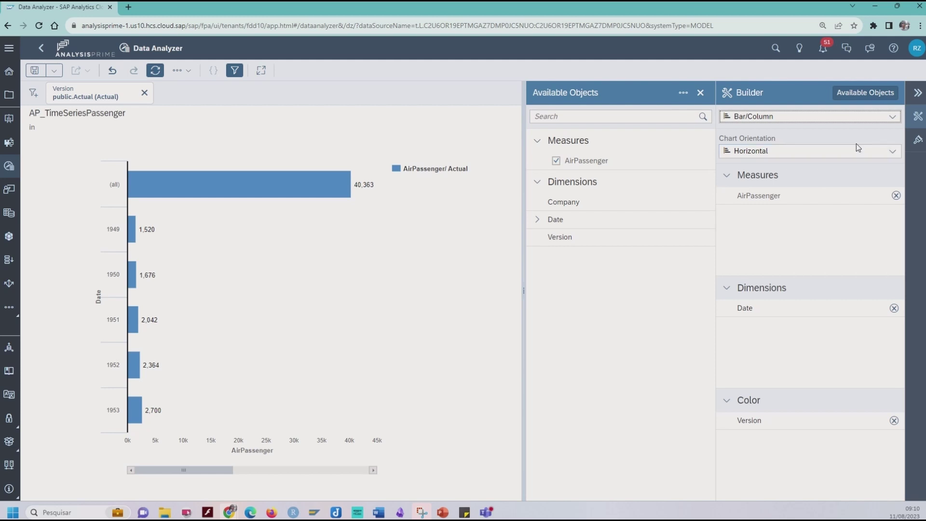
pyautogui.click(892, 152)
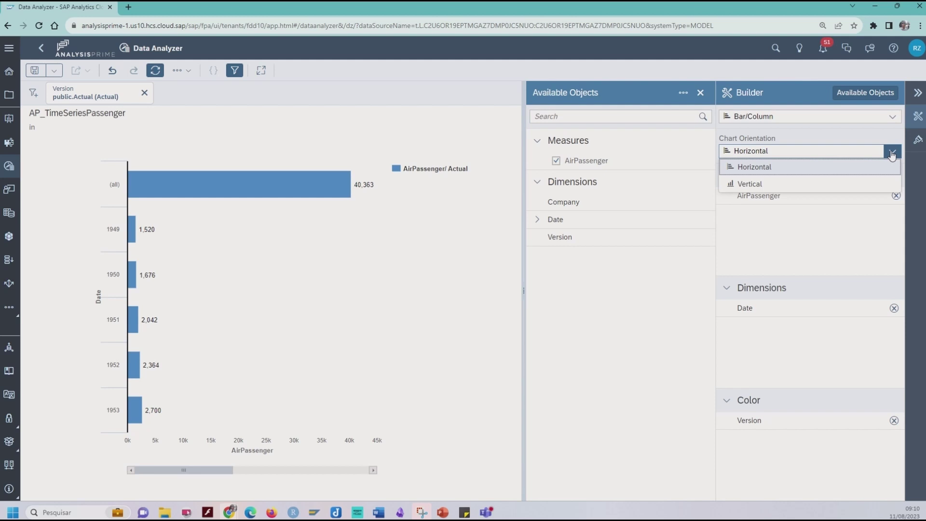
pyautogui.click(767, 184)
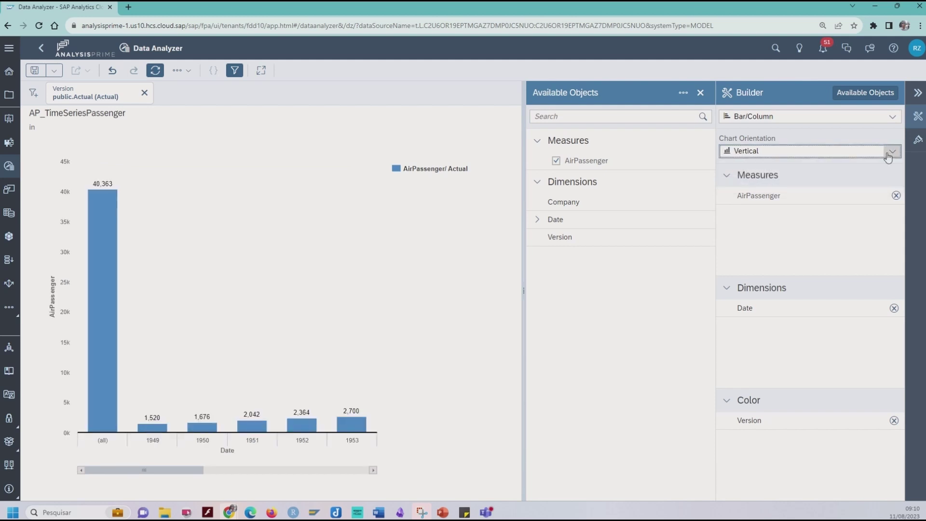
pyautogui.click(892, 150)
pyautogui.click(827, 168)
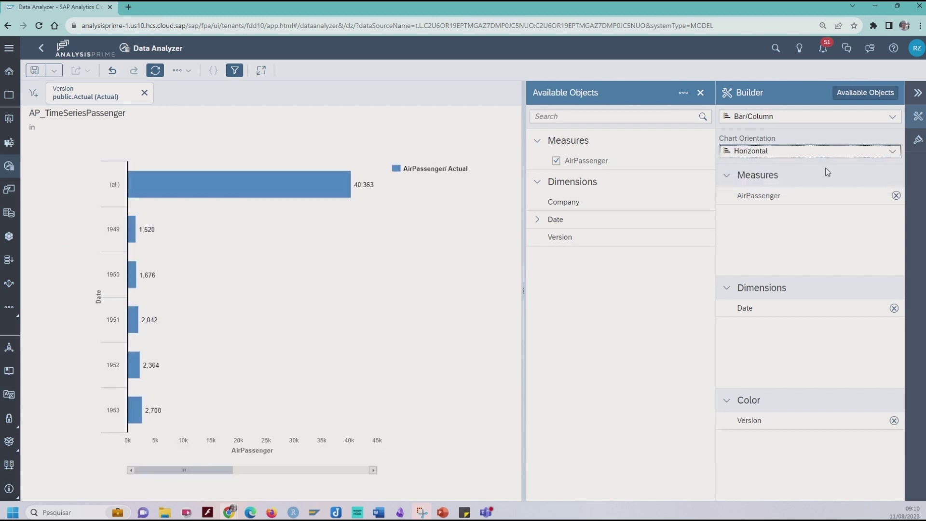
# - Change the chart type to Line, then Pie, and finally Donut with yearly percentages
pyautogui.click(894, 117)
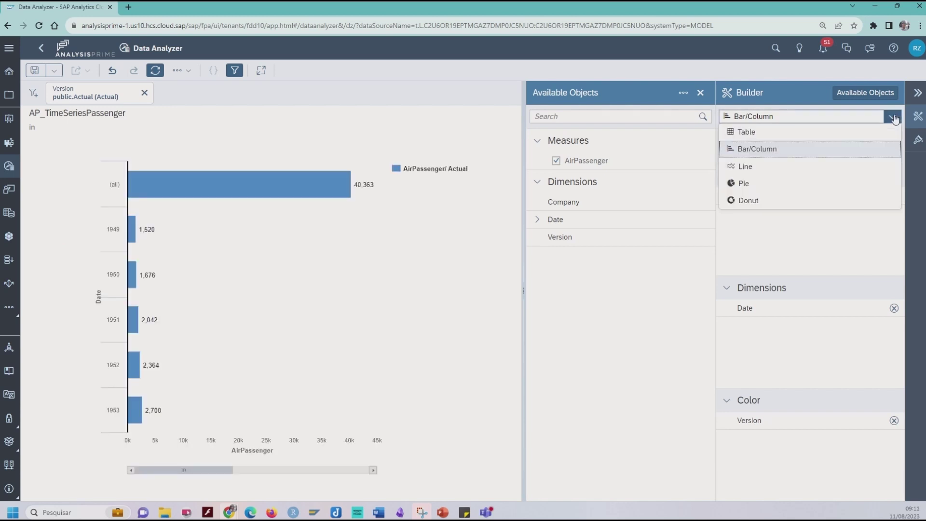
pyautogui.click(809, 165)
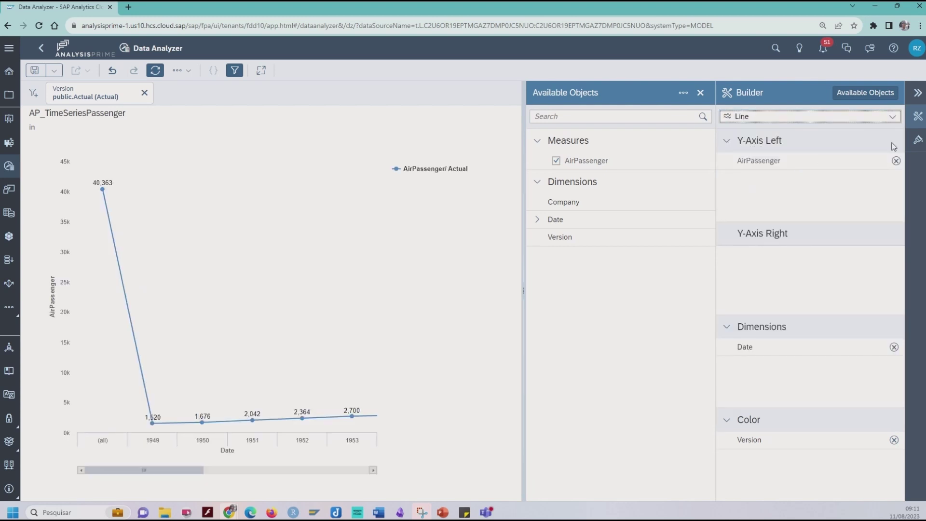
pyautogui.click(895, 119)
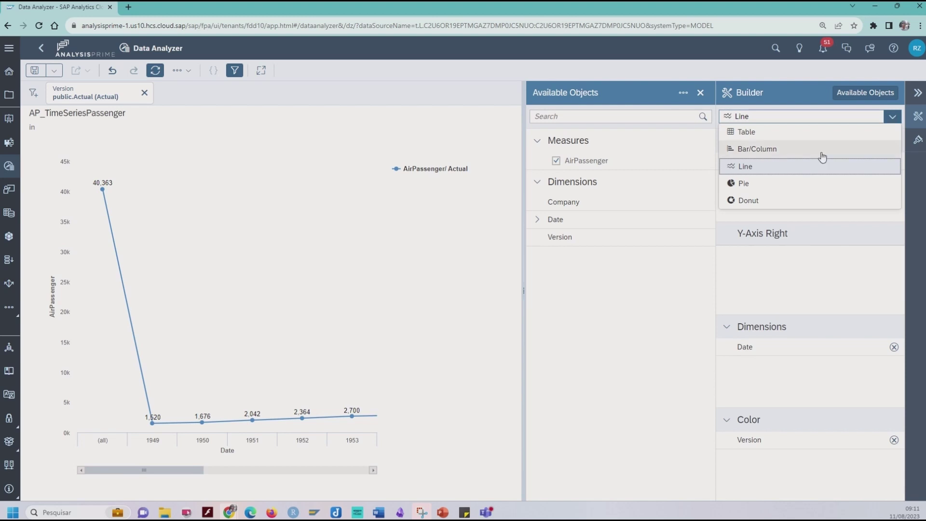
pyautogui.click(798, 185)
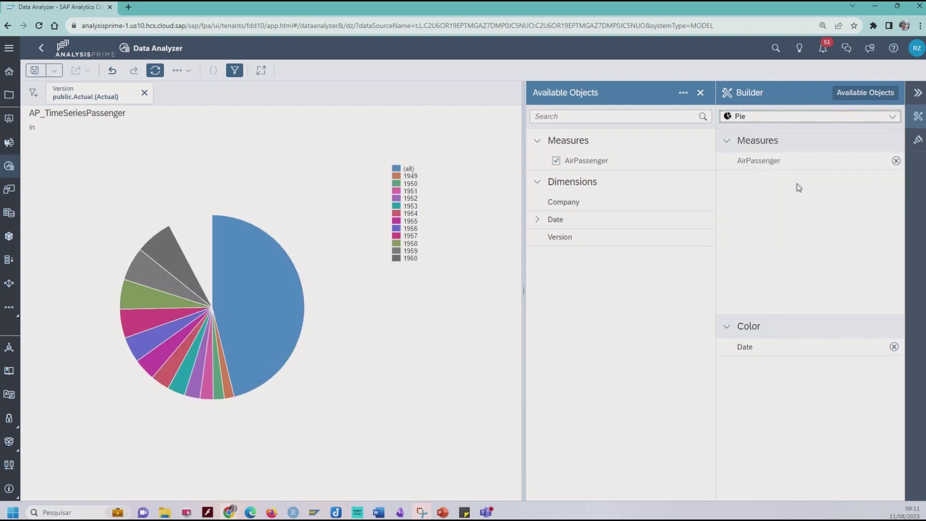
pyautogui.click(894, 118)
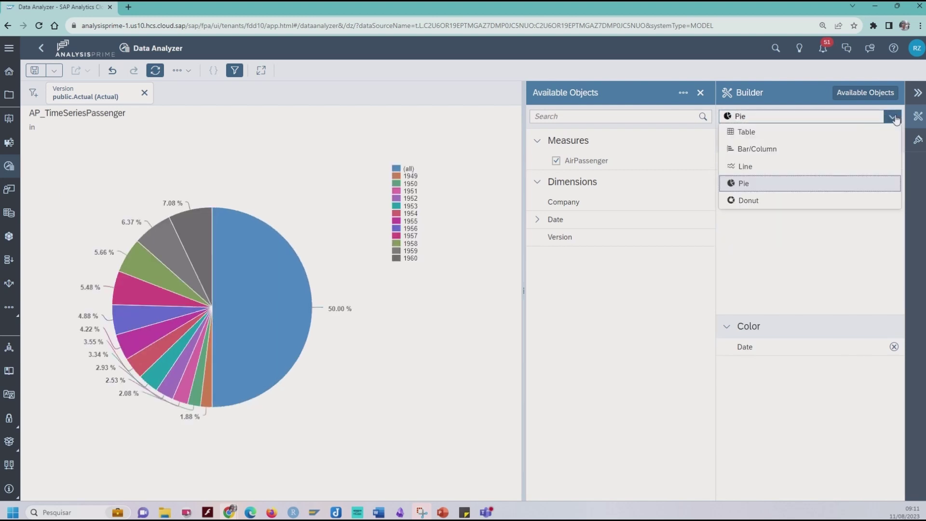
pyautogui.click(799, 200)
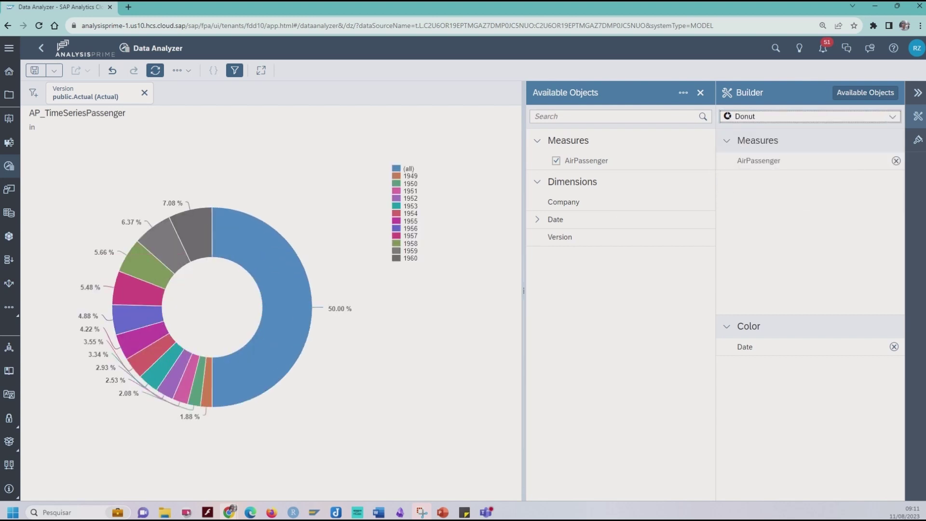
pyautogui.click(376, 343)
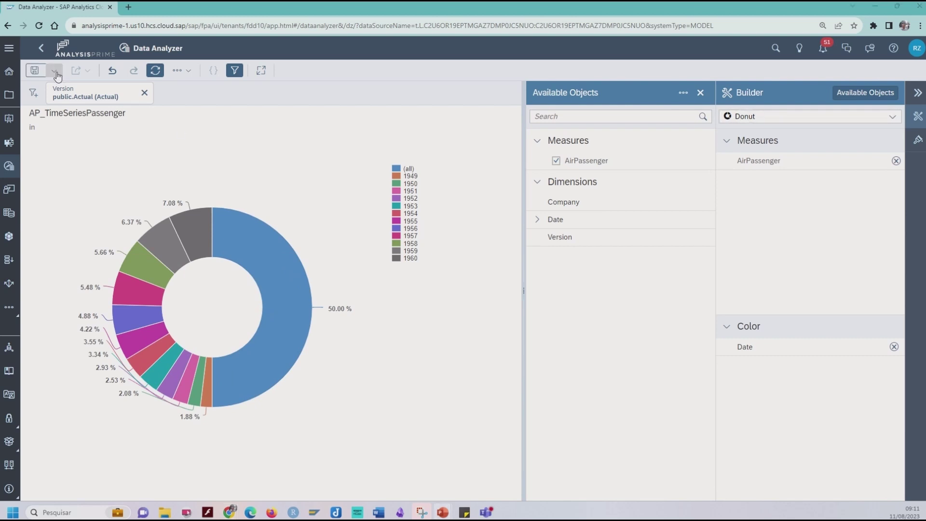
# - Open the Save Insight dialog, showing the default name New Insight
pyautogui.click(33, 70)
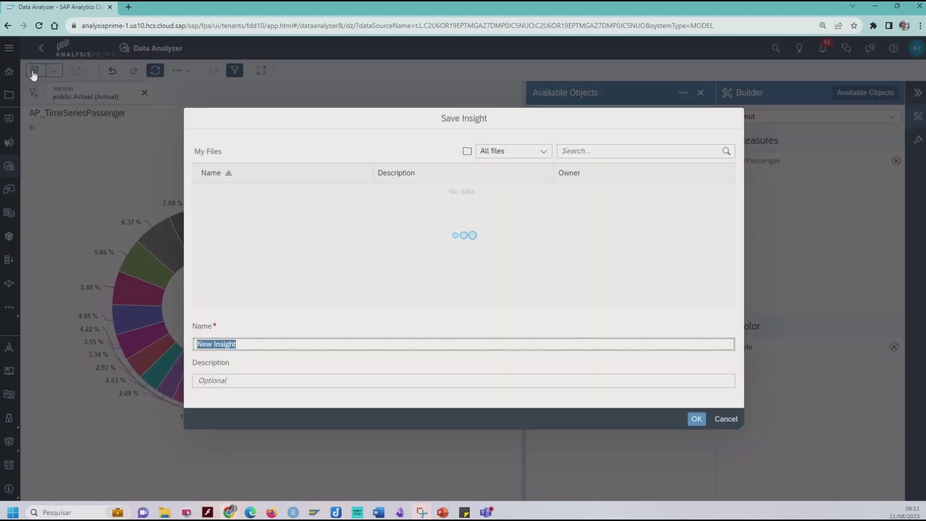